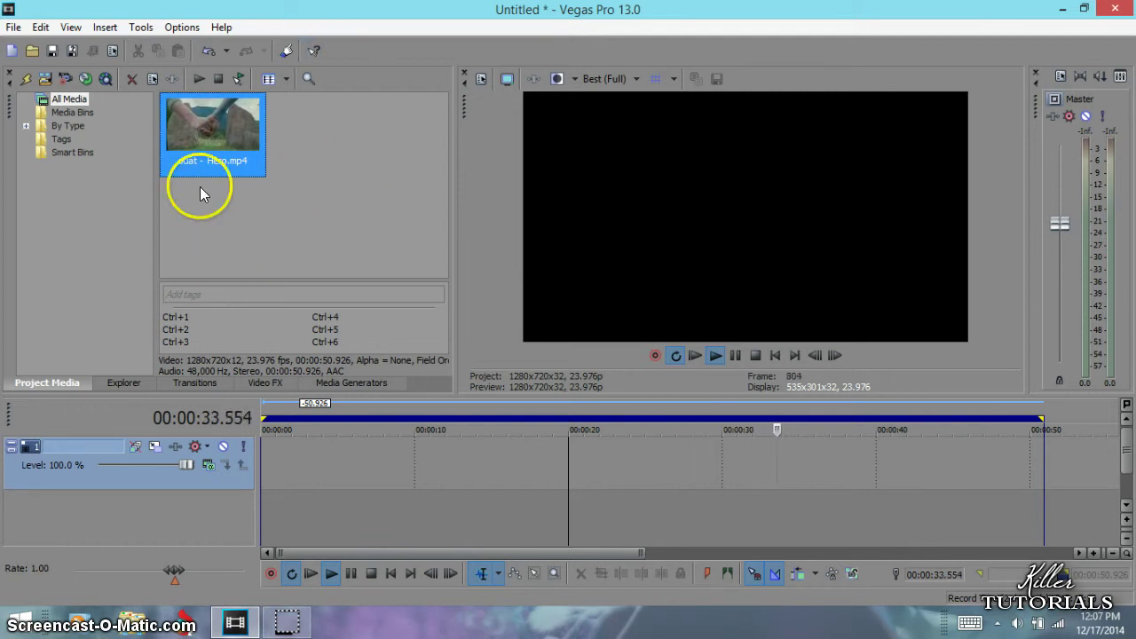
Add only the Hero clip's video to a track and slide the event to 00:00:00
left_click_drag(205, 128, 284, 455)
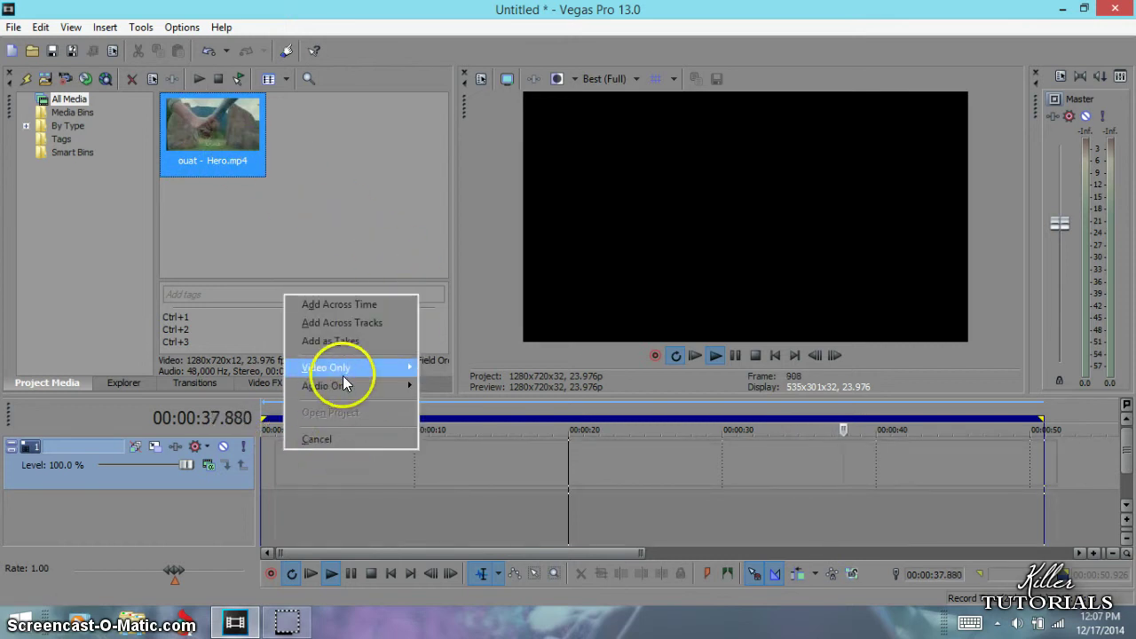
mouse_move(335, 377)
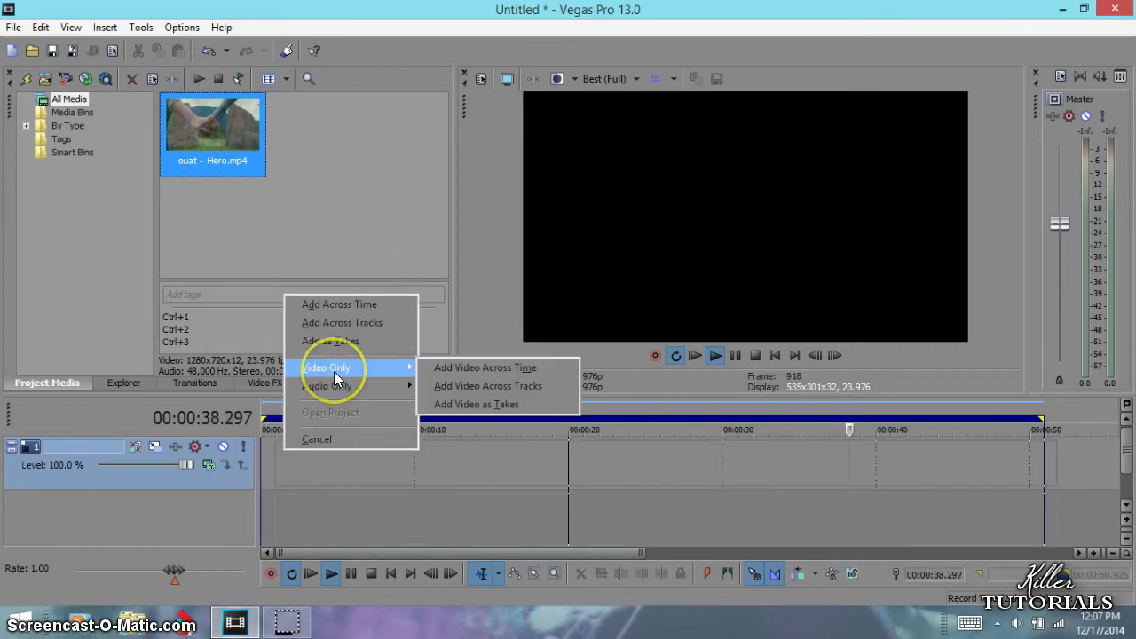
left_click(481, 382)
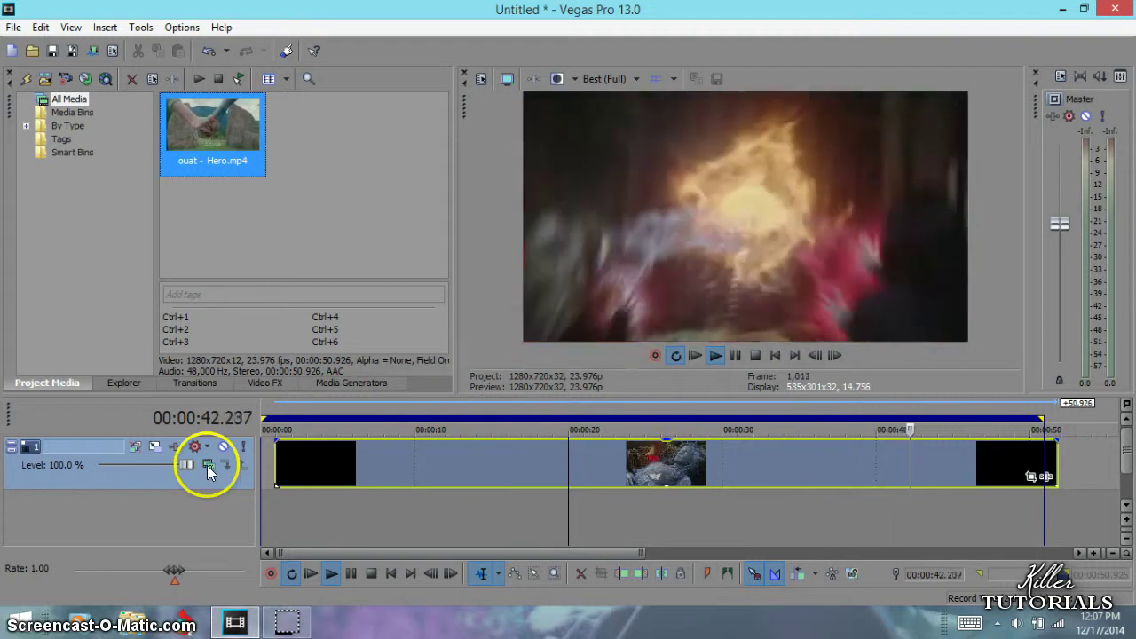
left_click_drag(404, 462, 306, 458)
left_click(376, 462)
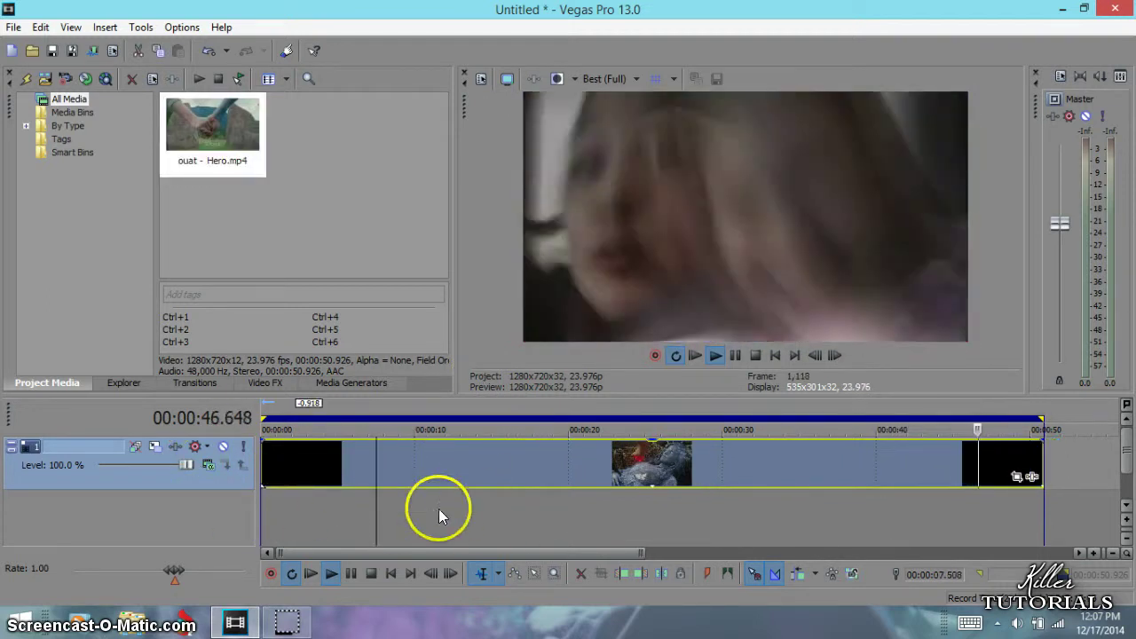
left_click(351, 519)
Insert an empty video track above the clip and select the clip's full time span
right_click(352, 514)
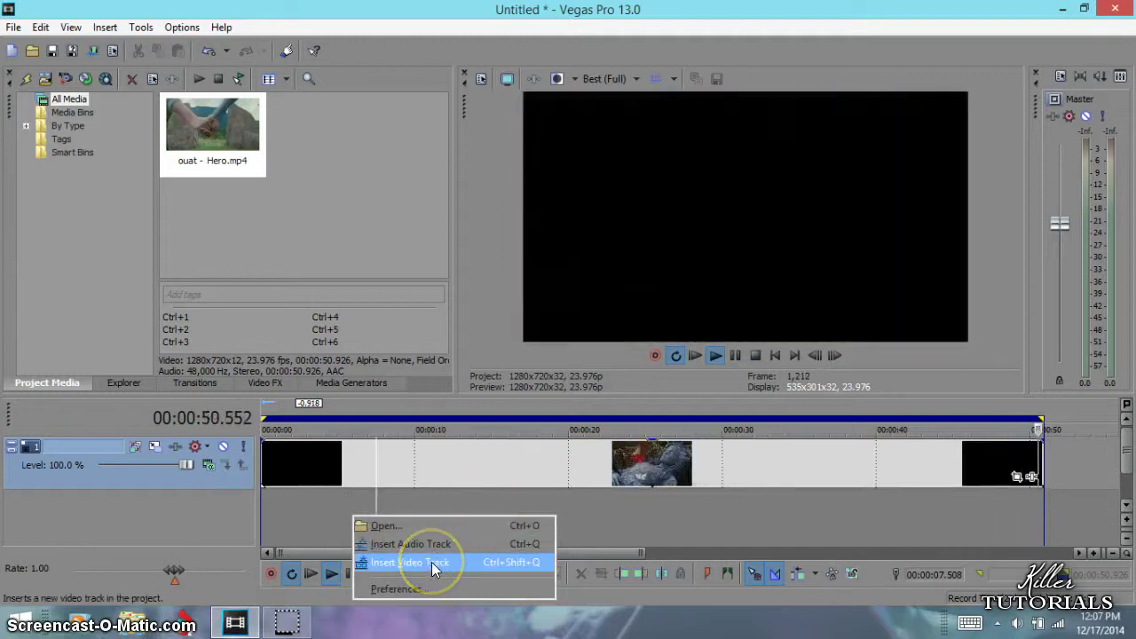
left_click(431, 562)
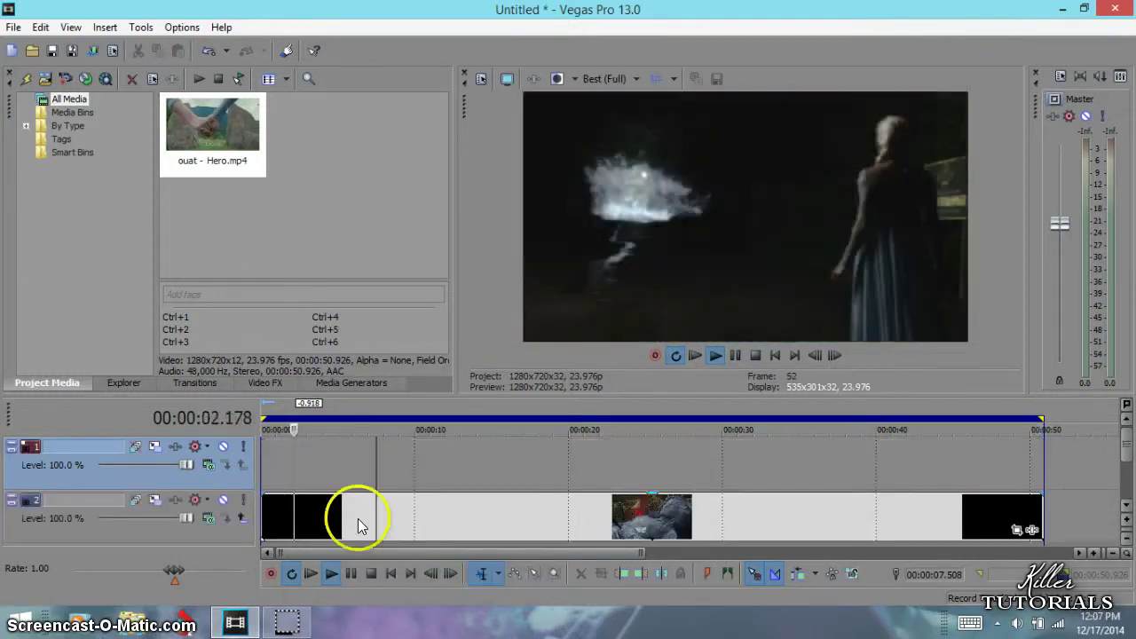
left_click(348, 497)
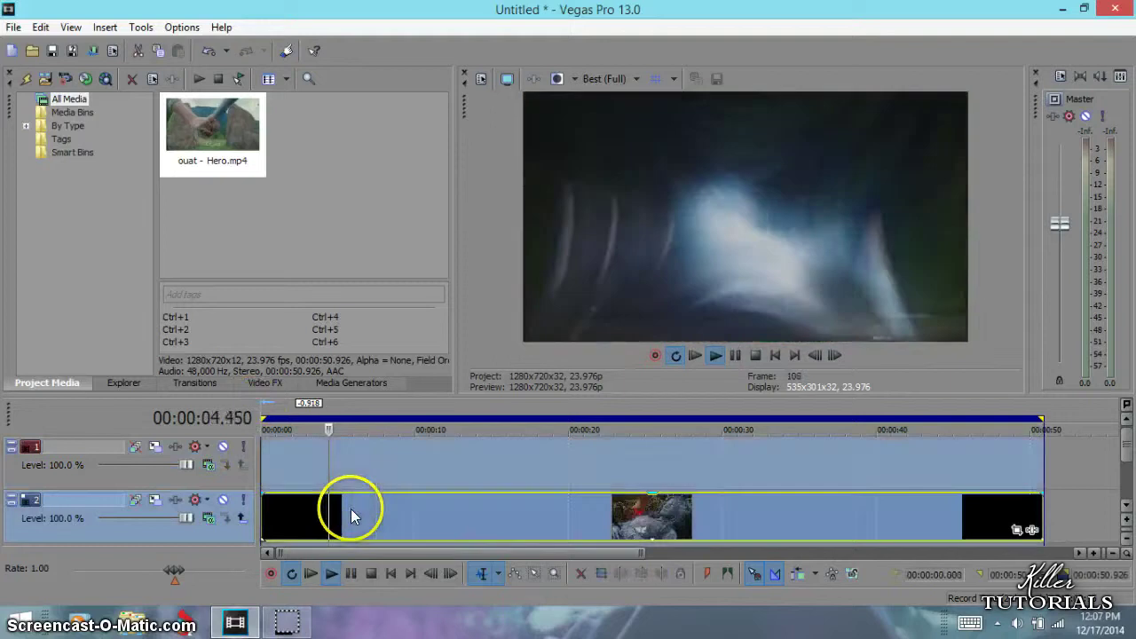
double_click(374, 510)
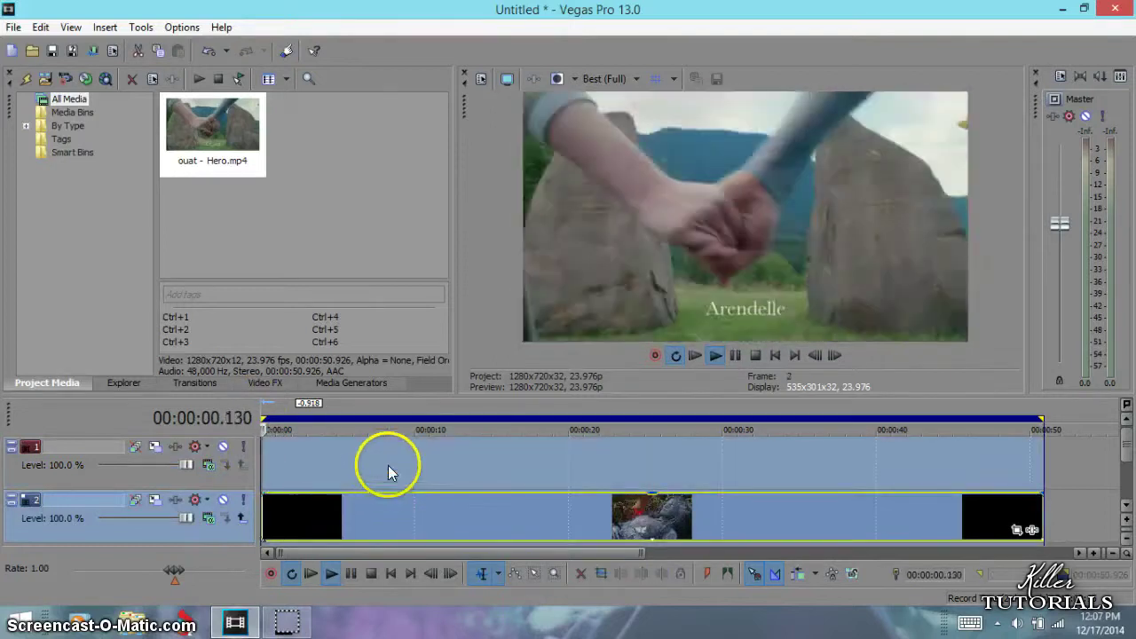
Insert Sony Solid Color generated media on the new top track
right_click(388, 465)
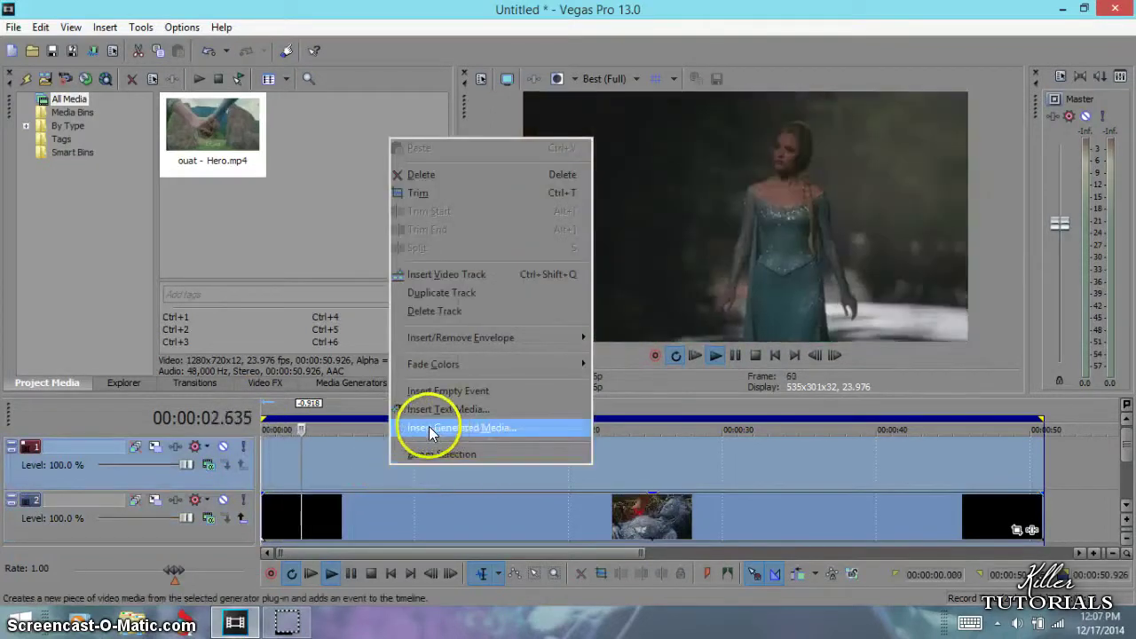
left_click(490, 430)
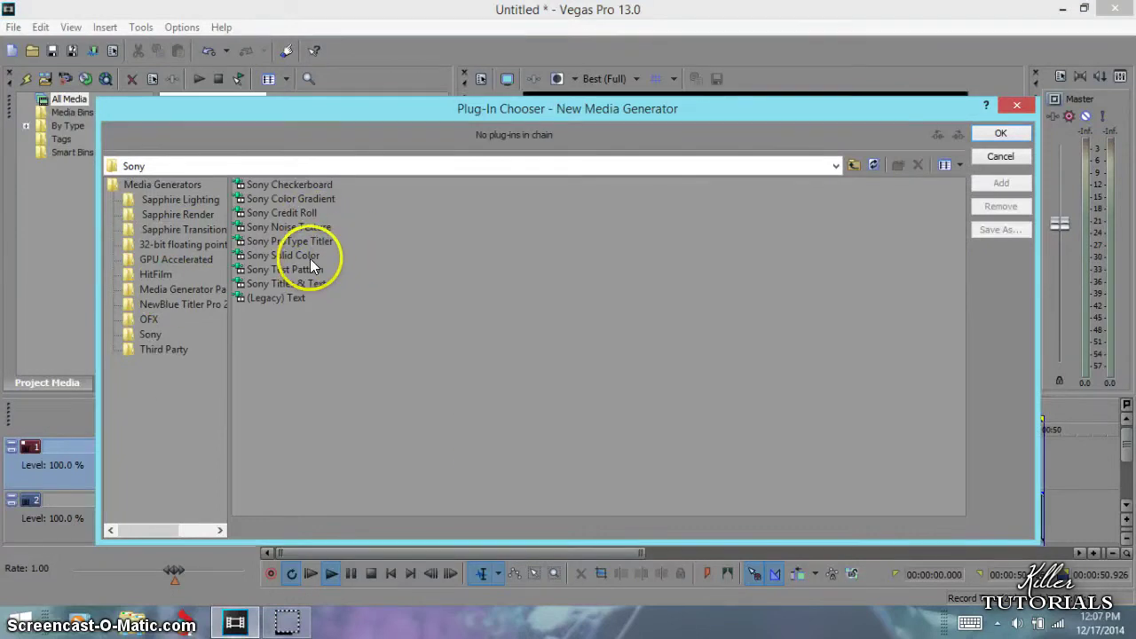
left_click(284, 255)
left_click(1003, 133)
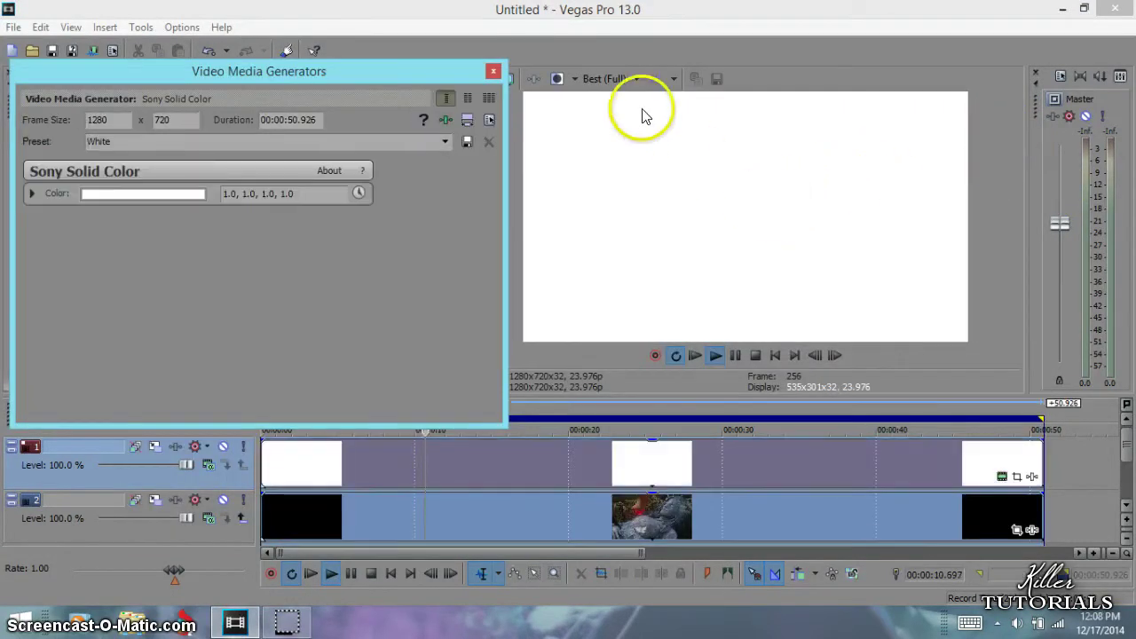
Keep the White solid colour preset and close the Video Media Generators window
left_click(493, 71)
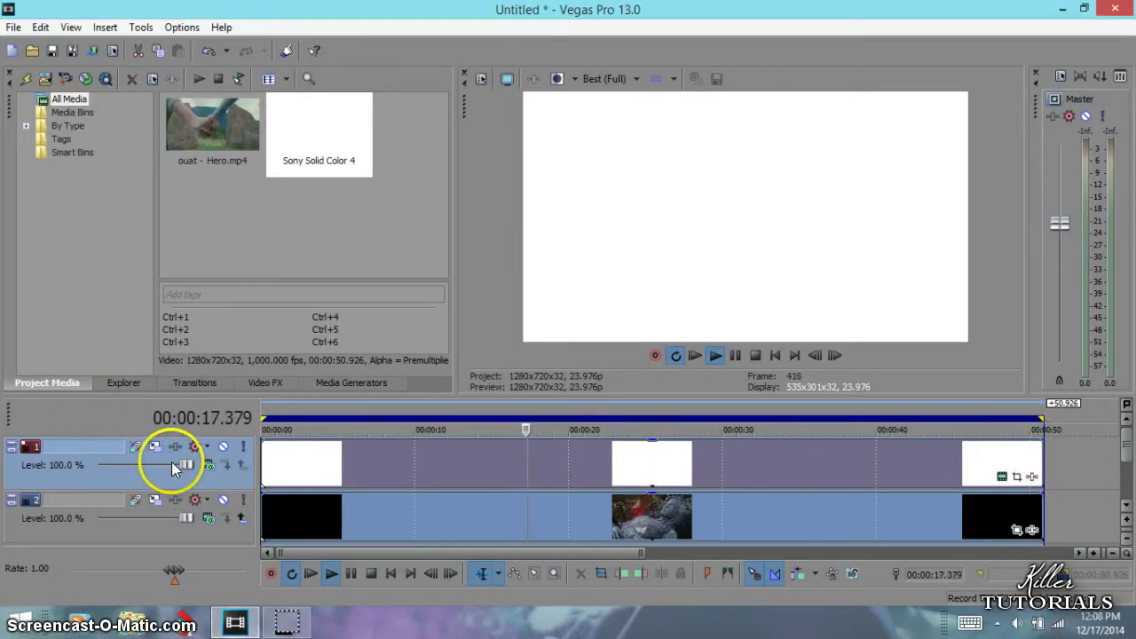
Set the top track's compositing mode to Multiply (Mask)
left_click(209, 467)
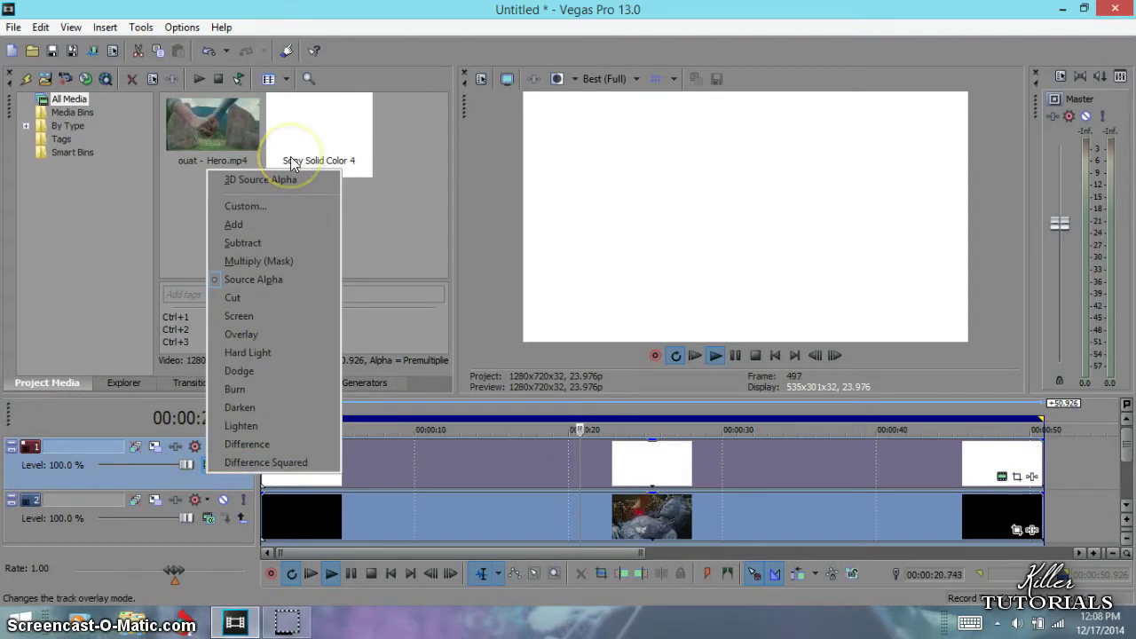
left_click(236, 263)
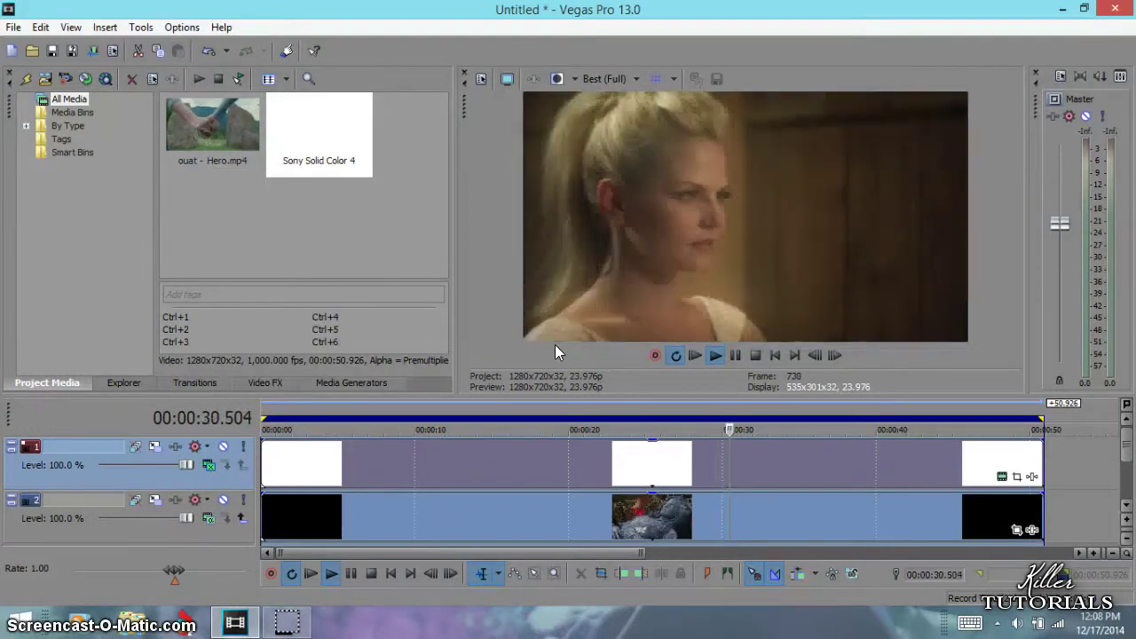
Open the Hero event's Pan/Crop and shrink the crop frame from the bottom to test letterboxing
left_click(1017, 530)
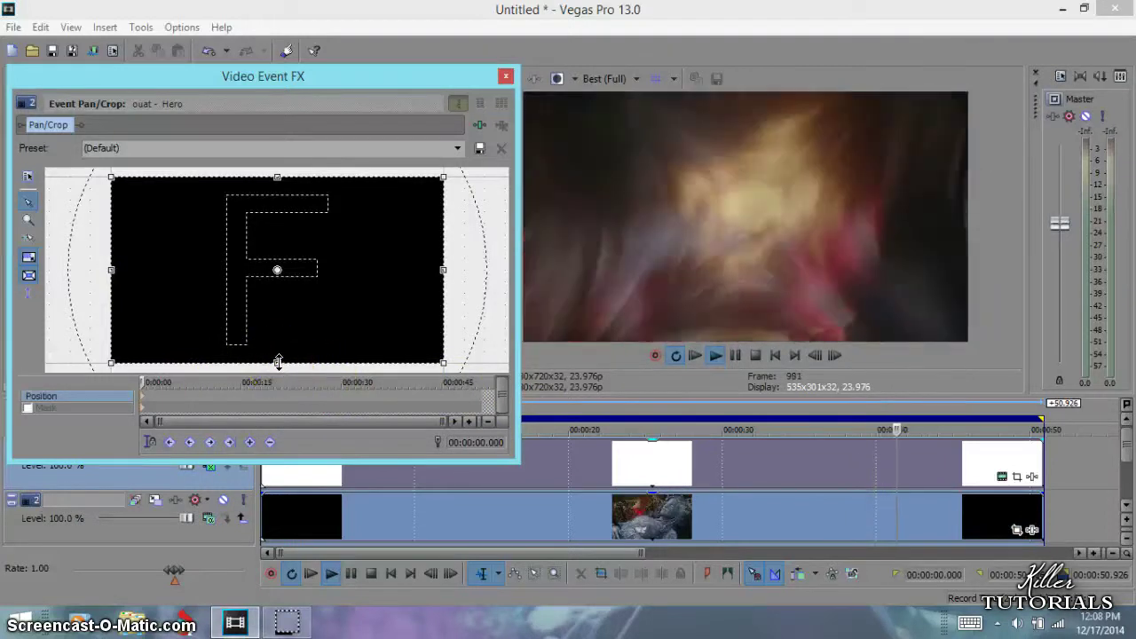
left_click_drag(278, 361, 312, 342)
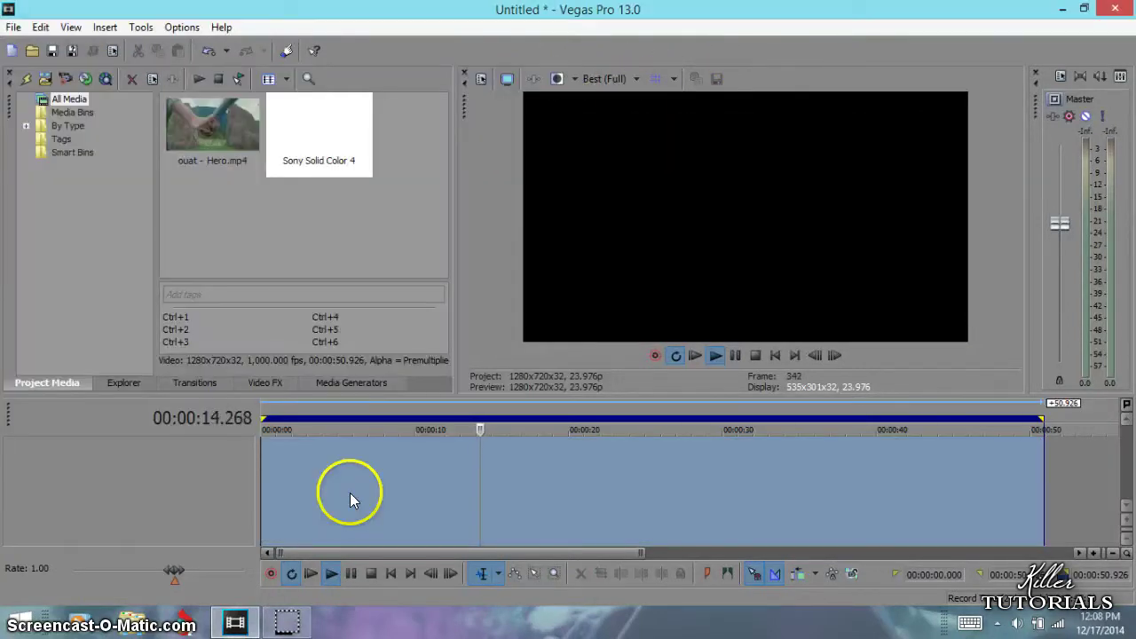
Clear the time selection and add the Hero clip's video only to the timeline again
left_click(346, 499)
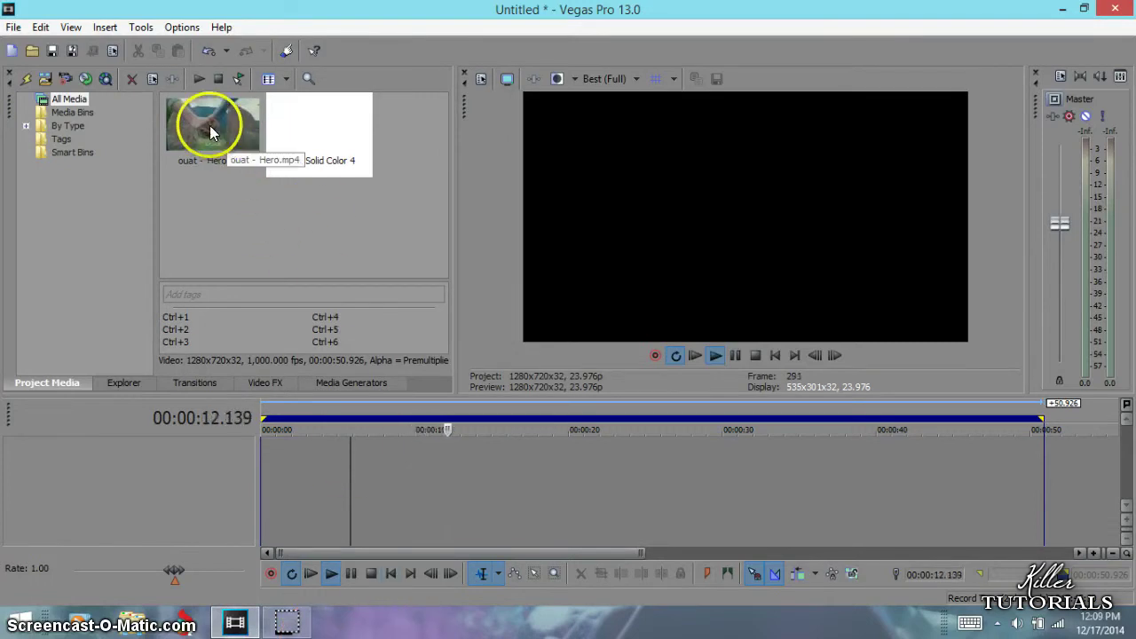
left_click_drag(209, 125, 303, 501)
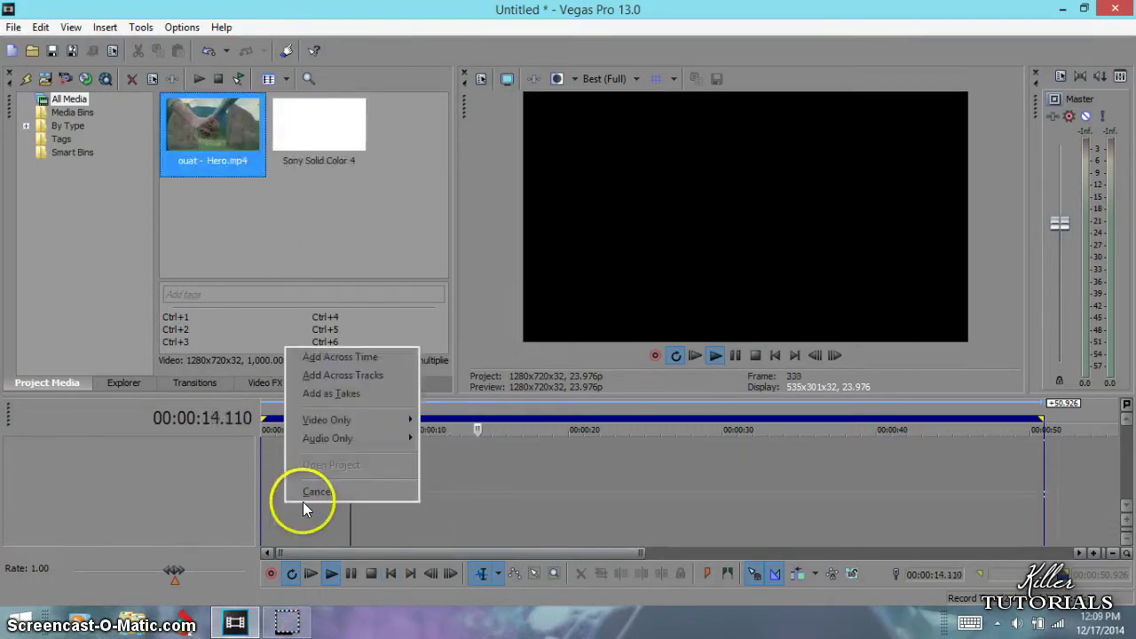
mouse_move(343, 419)
left_click(534, 439)
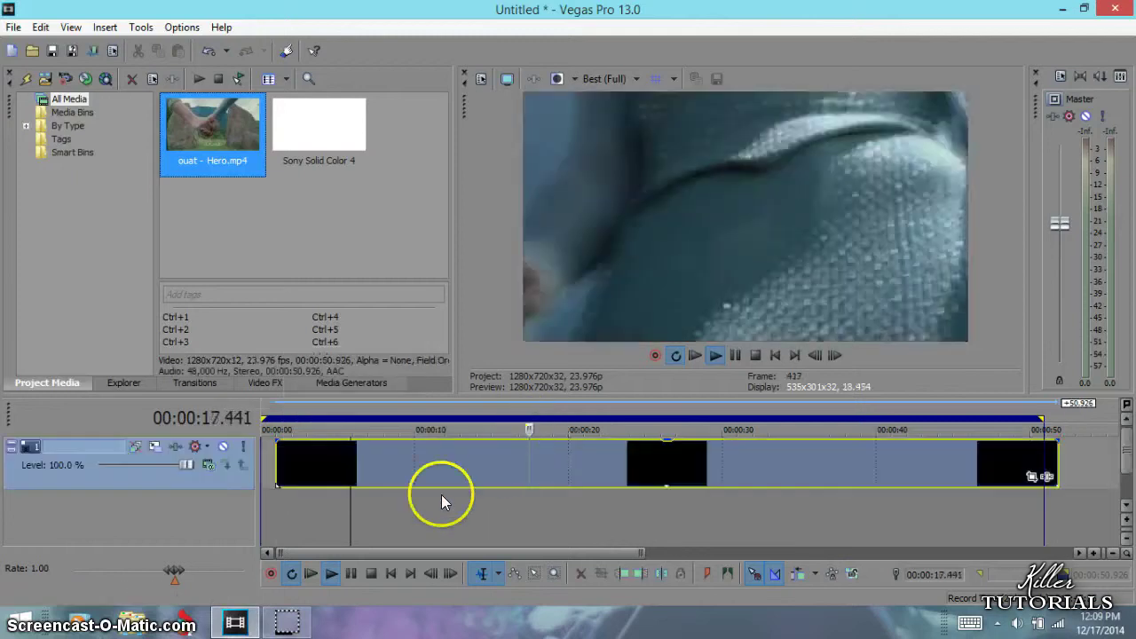
In the Hero event's Pan/Crop, try a letterbox crop, then restore the (Default) full frame
left_click(412, 472)
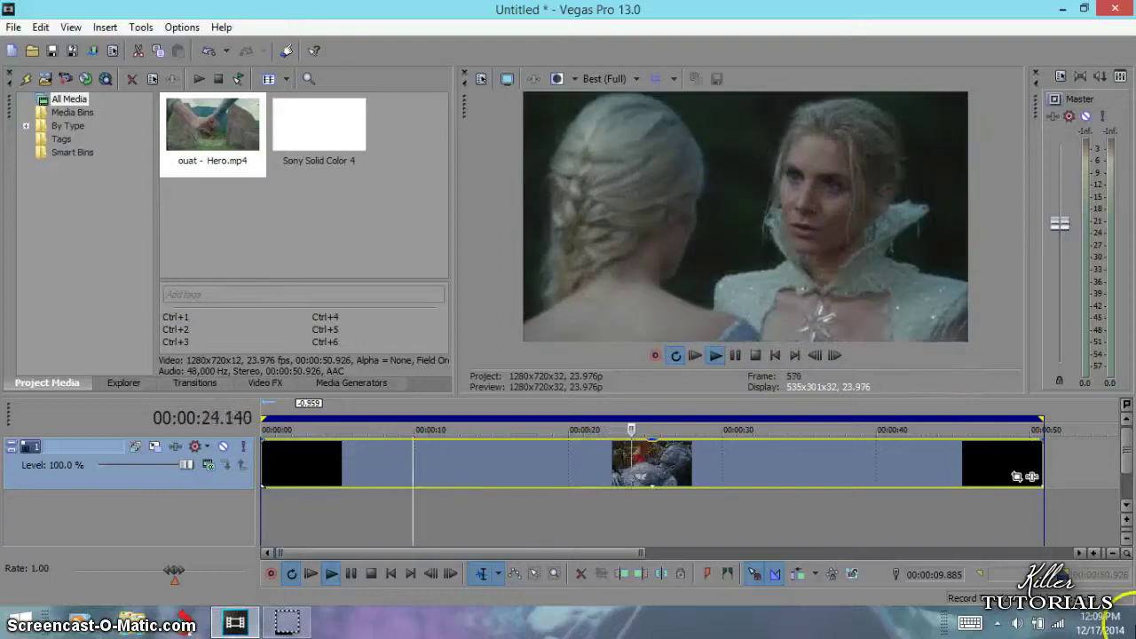
left_click(1017, 477)
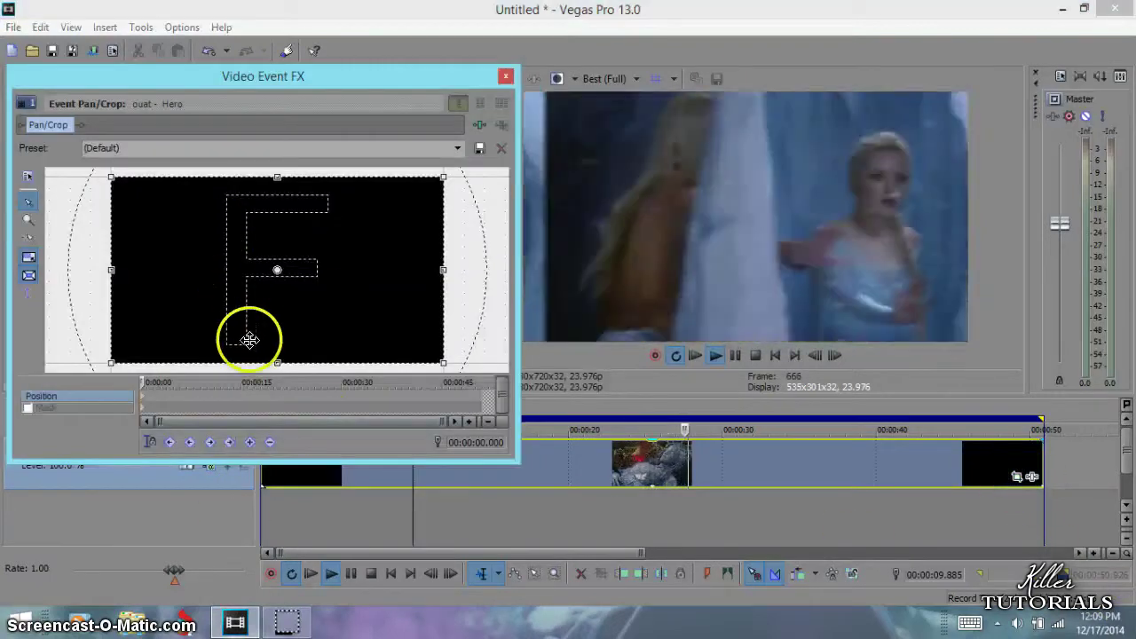
left_click_drag(278, 358, 292, 331)
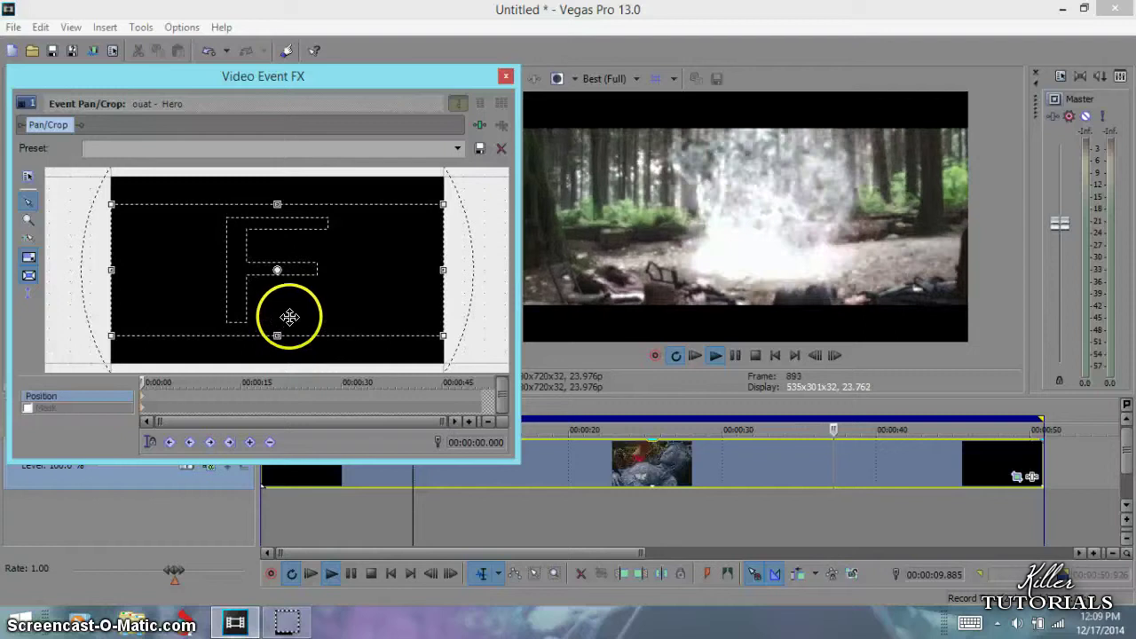
right_click(414, 268)
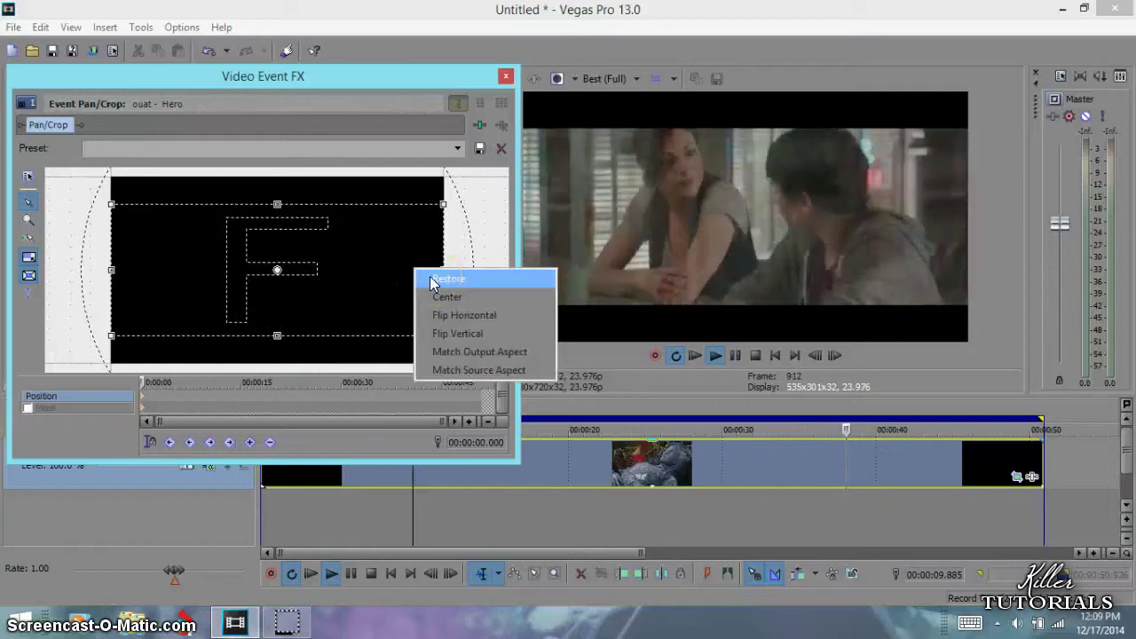
left_click(432, 278)
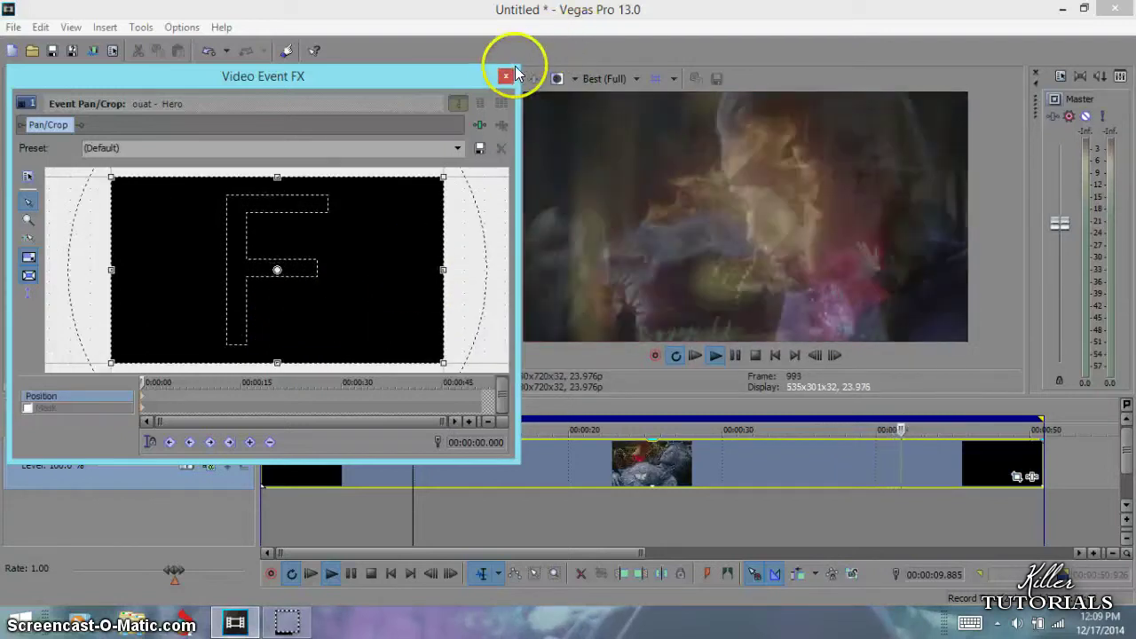
Close Pan/Crop and uncheck the Hero event's Switches > Maintain Aspect Ratio
left_click(505, 75)
right_click(638, 463)
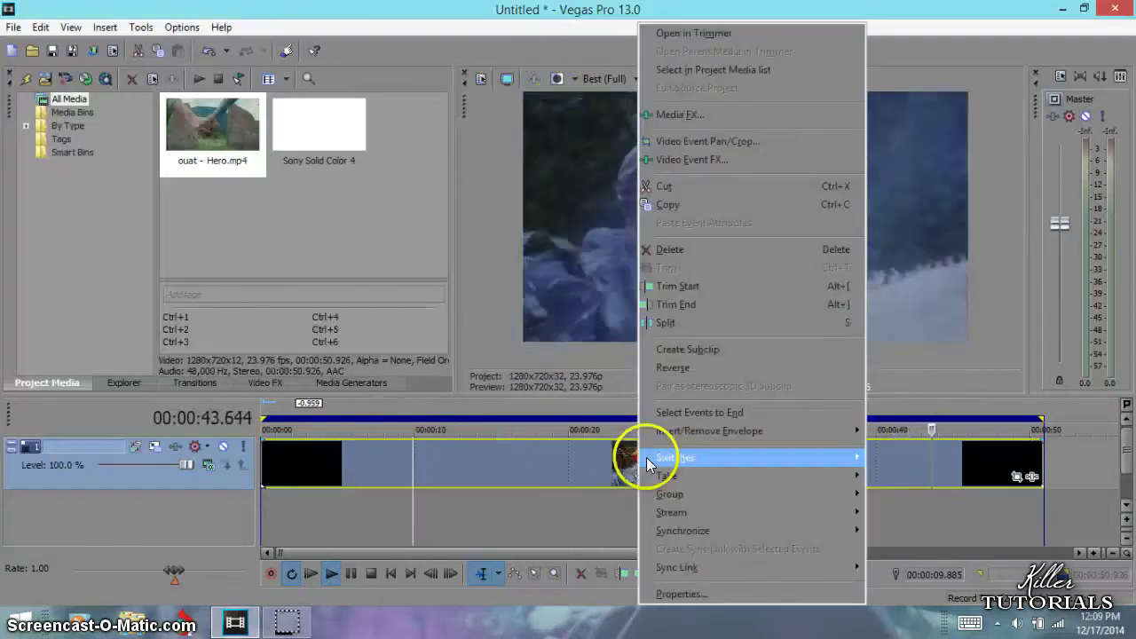
mouse_move(702, 462)
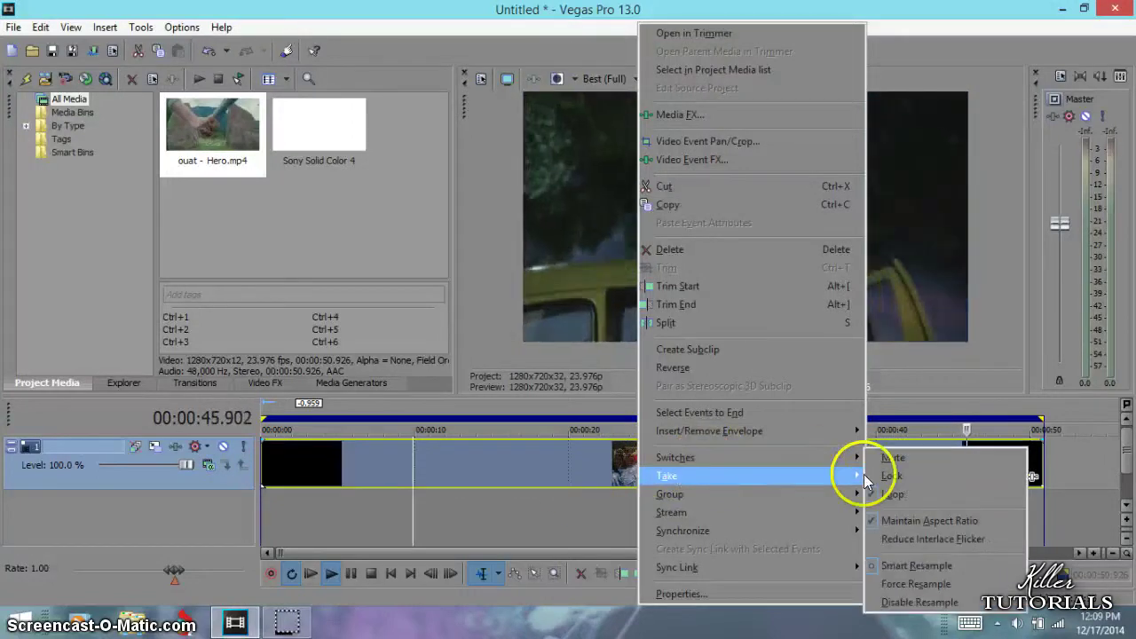
mouse_move(863, 478)
mouse_move(793, 456)
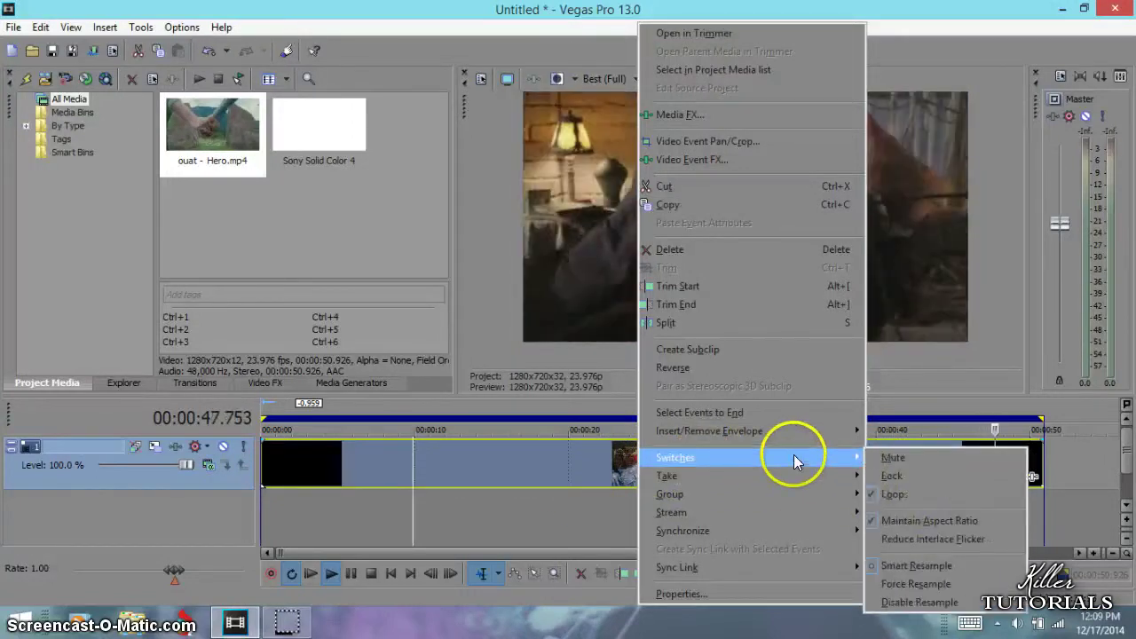
left_click(904, 515)
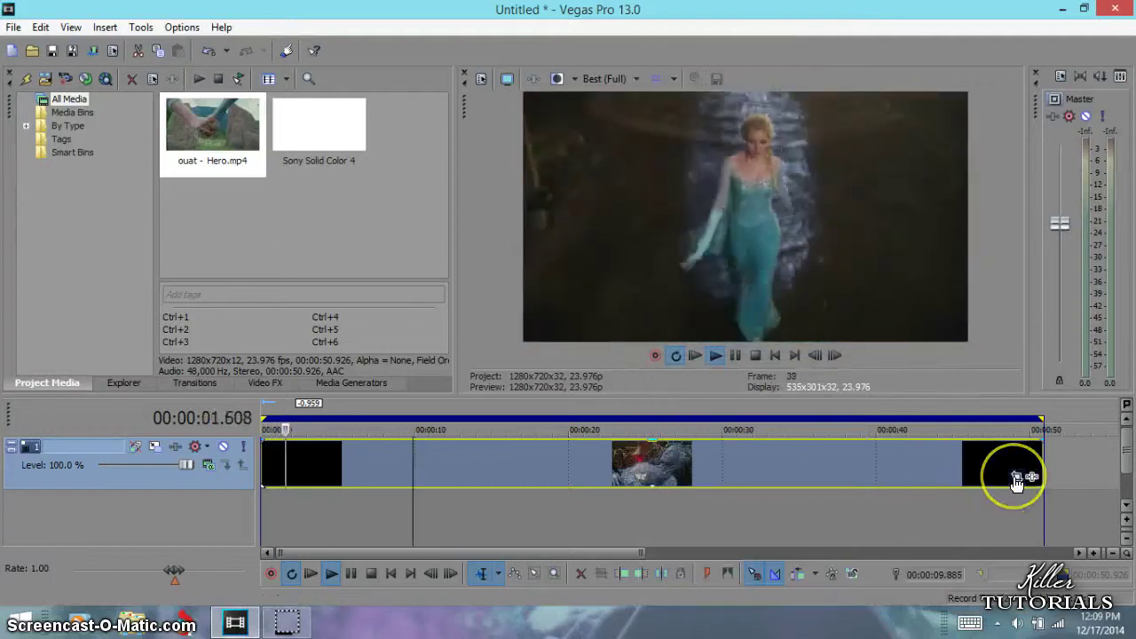
Reopen the Hero event's Pan/Crop and drag the frame's bottom handle down until letterbox bars appear
left_click(1016, 476)
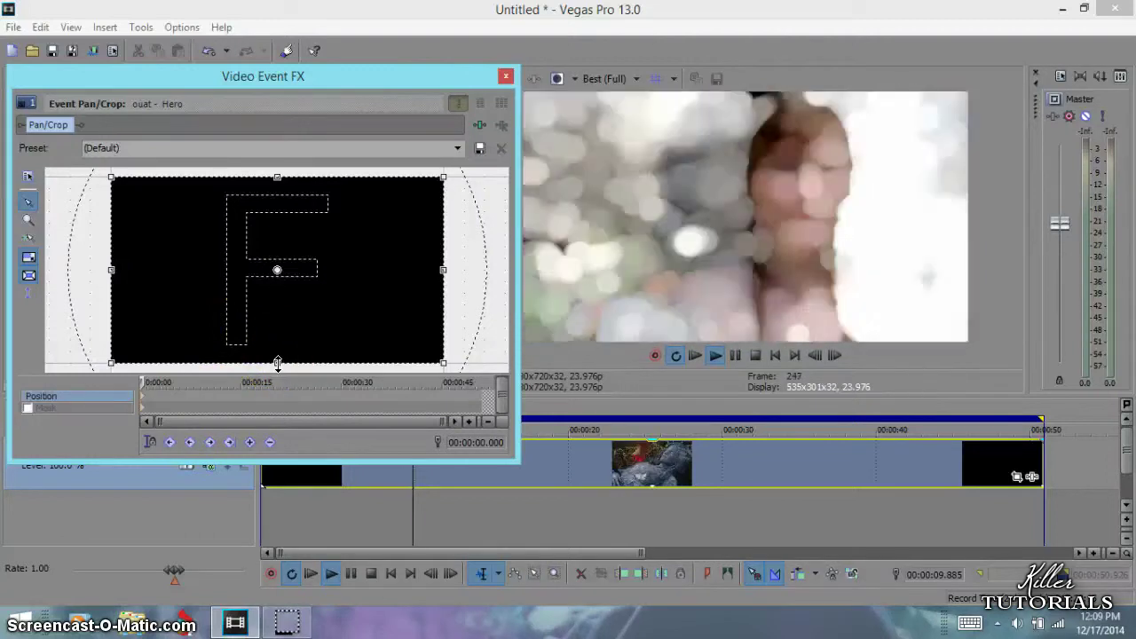
left_click_drag(278, 364, 268, 401)
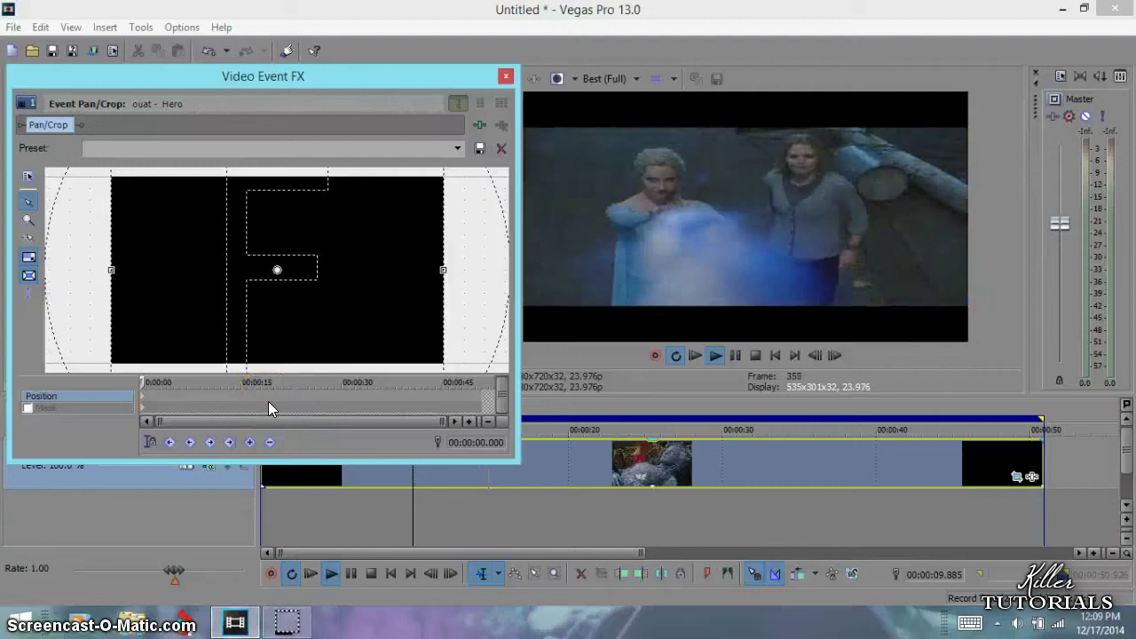